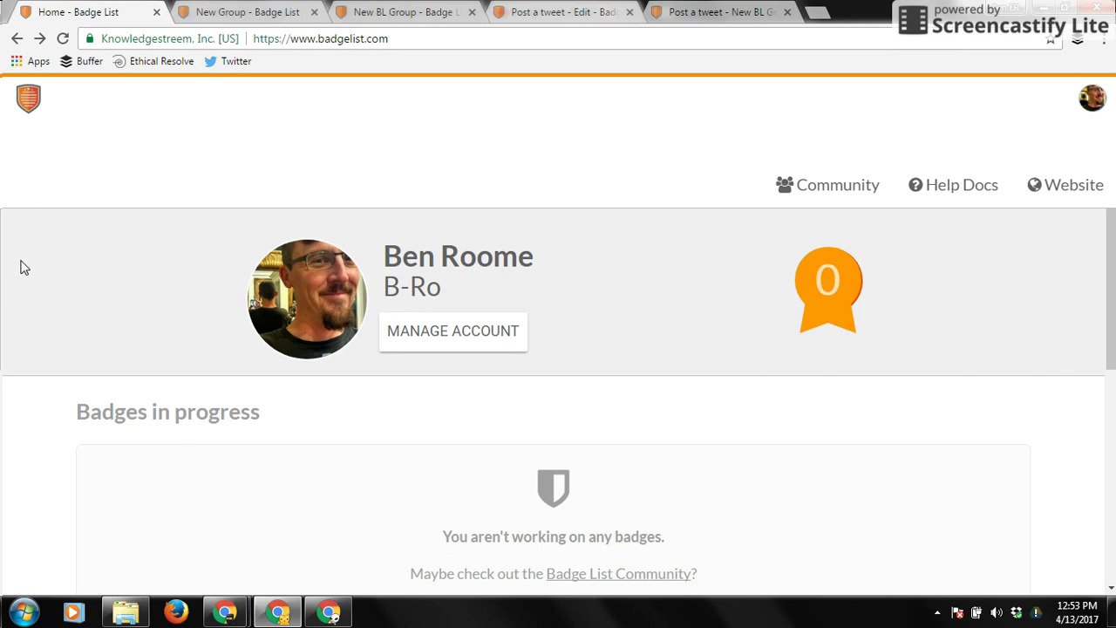
Scroll down the BadgeList home dashboard to the Your groups section
scroll(18, 281, "down", 3)
scroll(18, 287, "down", 2)
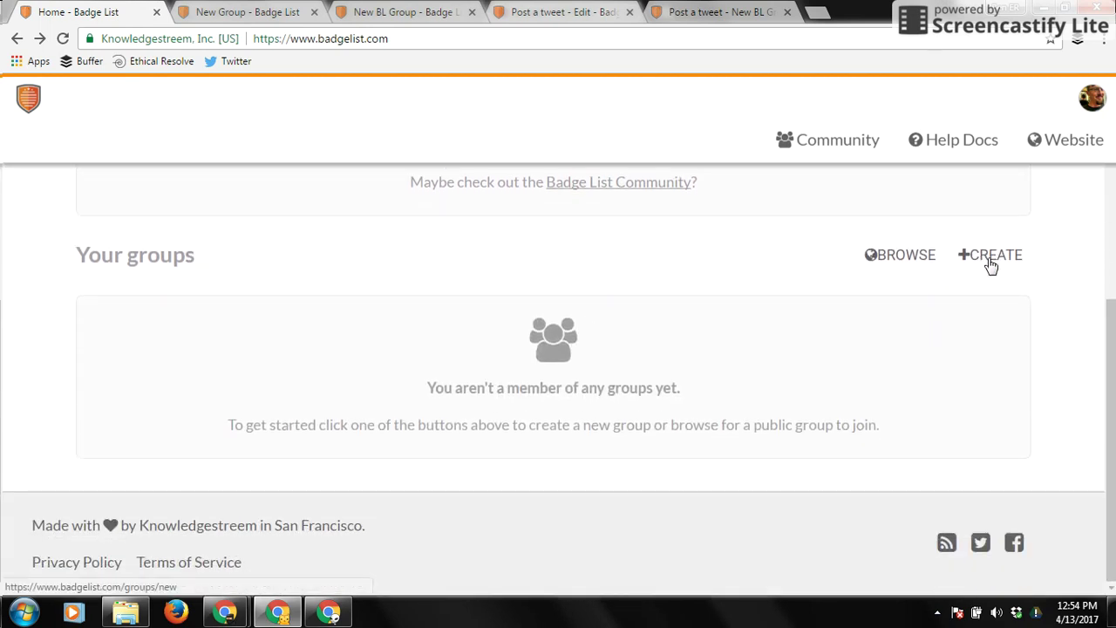
Create the open group 'New BL Group' from the New Group form
left_click(251, 8)
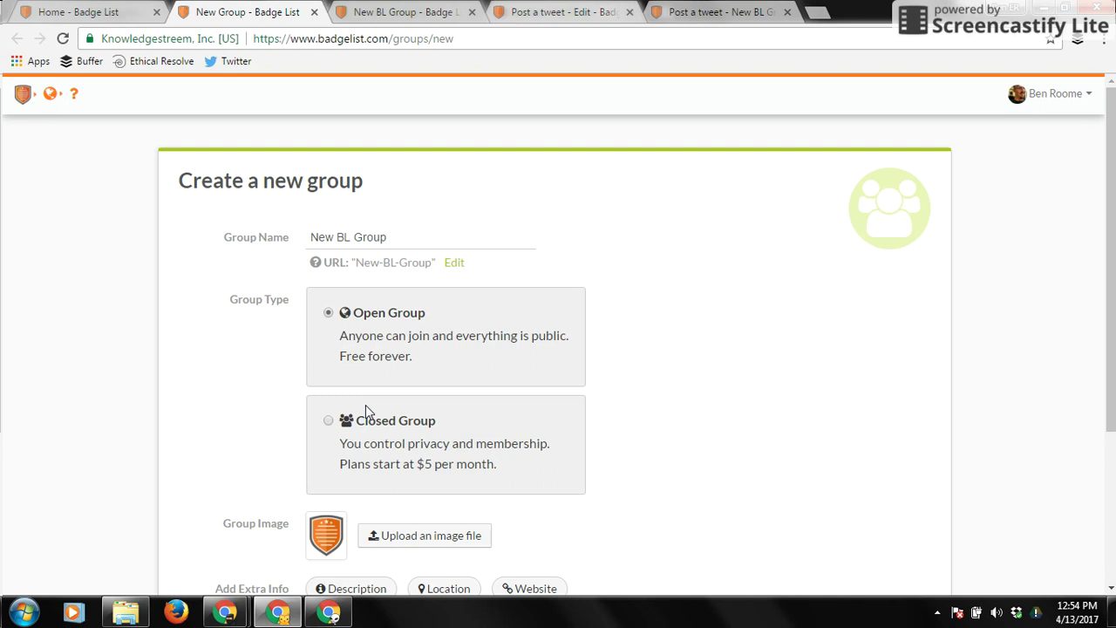
scroll(118, 343, "down", 1)
scroll(118, 344, "down", 1)
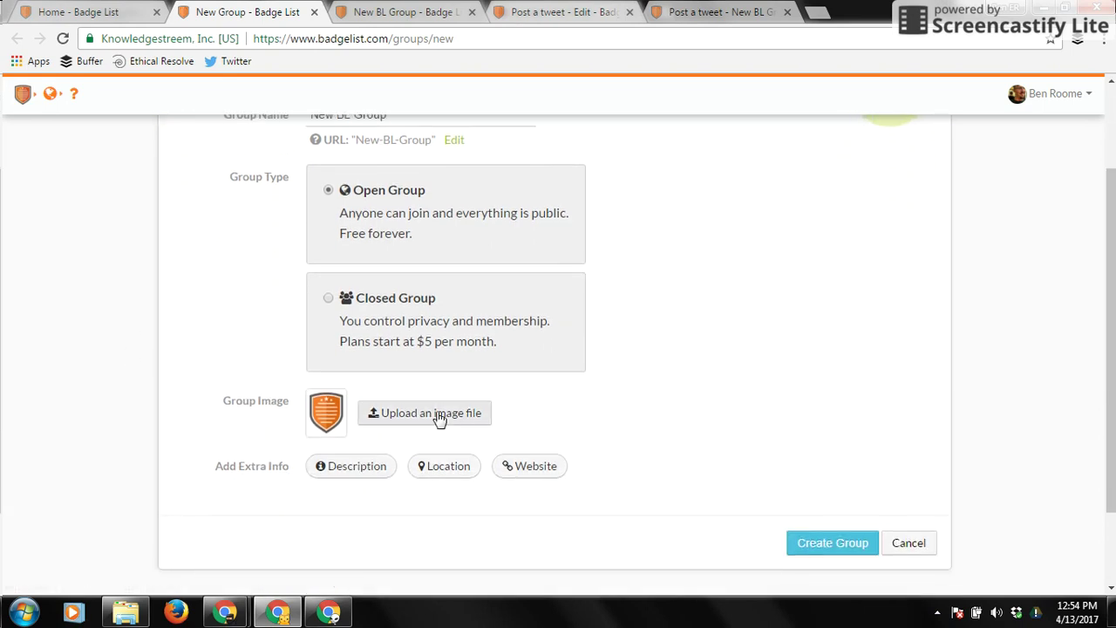
left_click(824, 551)
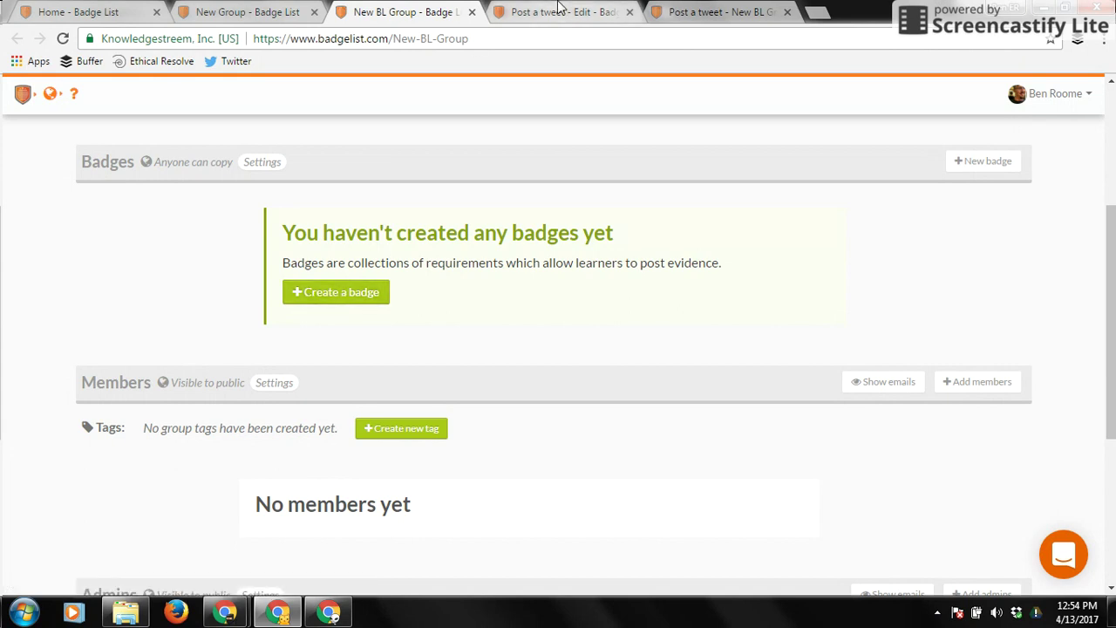
Open the 'Post a tweet' badge edit form and review its Badge Name and Summary fields
left_click(558, 12)
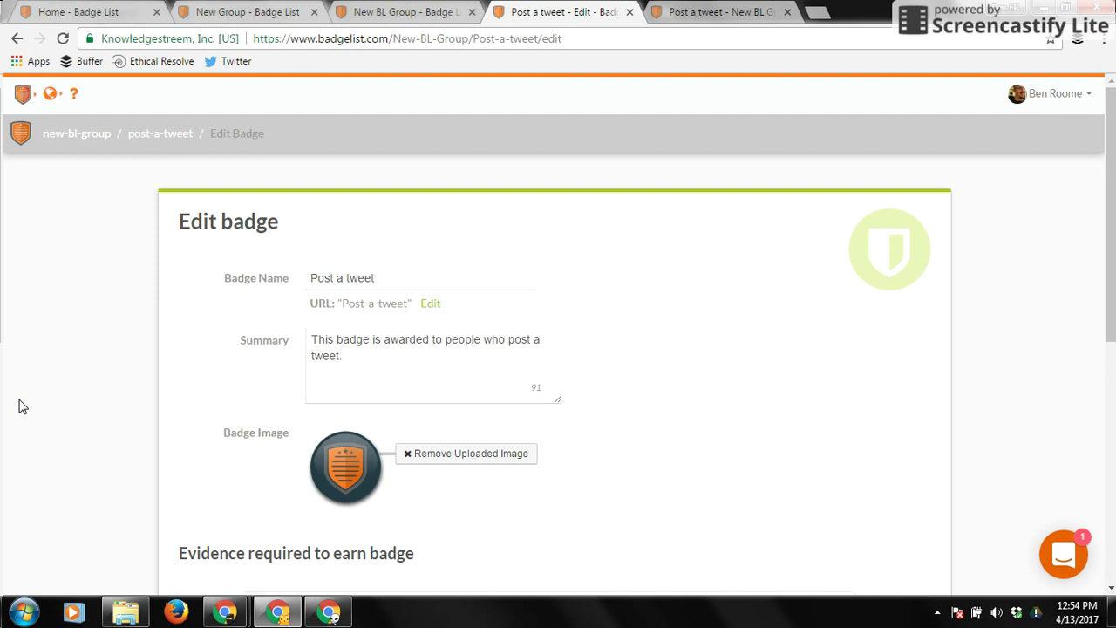
triple_click(371, 279)
left_click_drag(316, 338, 241, 384)
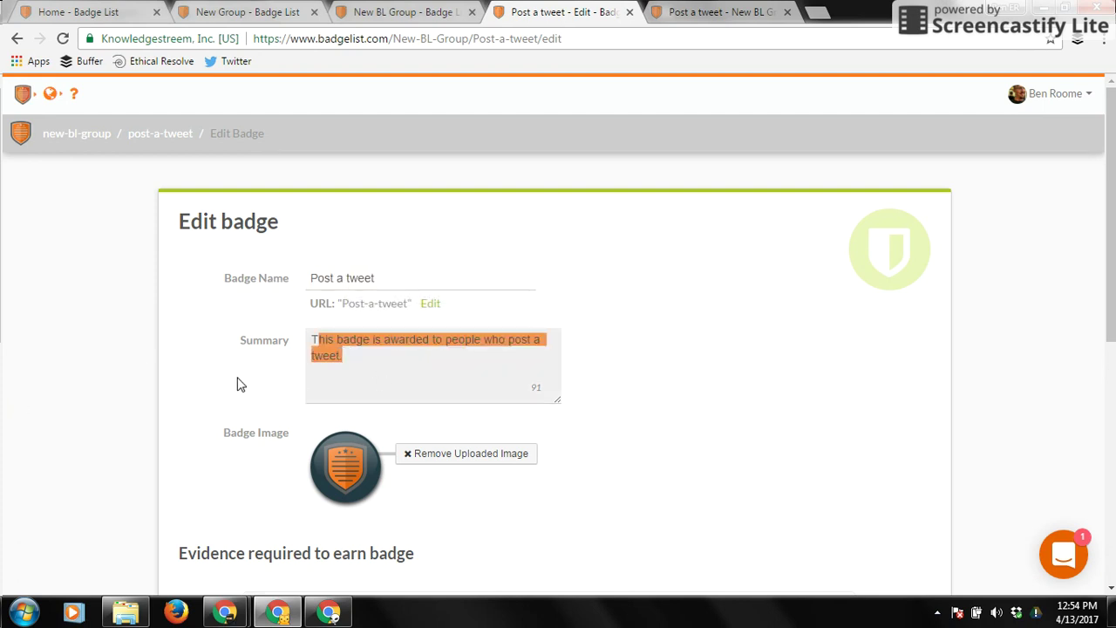
left_click(64, 316)
scroll(74, 313, "down", 1)
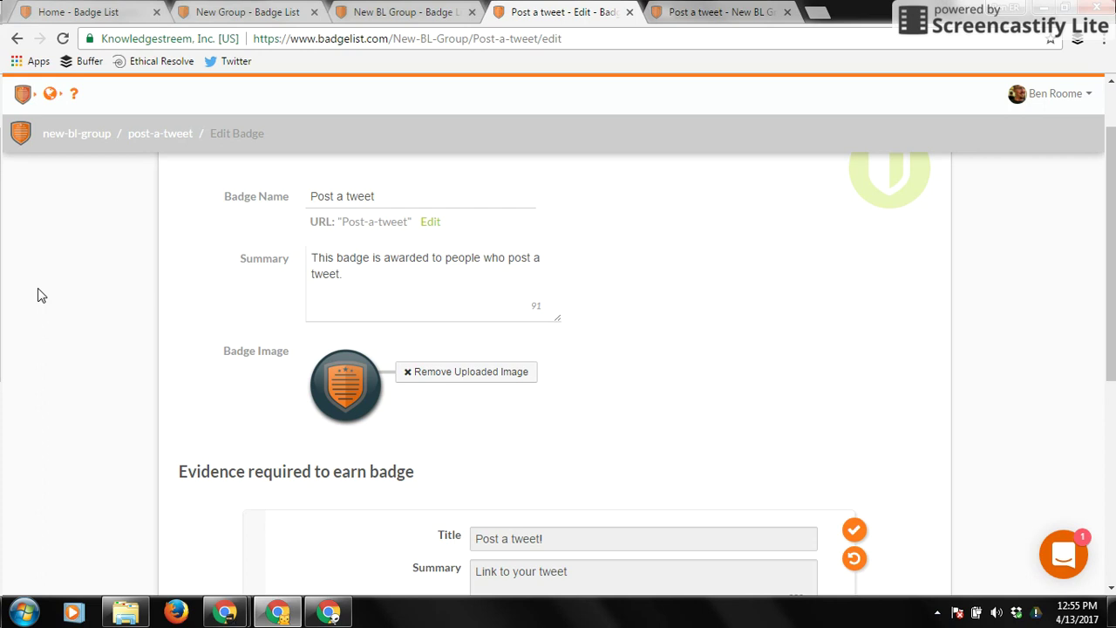
Retitle the badge requirement 'Post a tweet!' and set its evidence format to Tweet
scroll(64, 300, "down", 1)
scroll(64, 300, "down", 1)
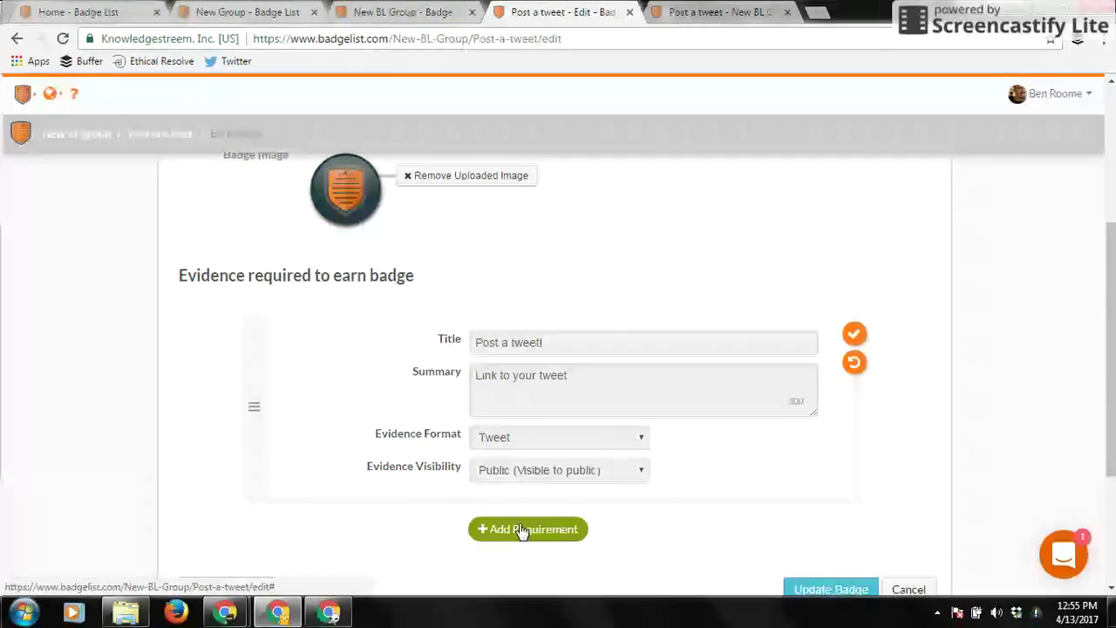
left_click(542, 343)
type("!")
key("Return")
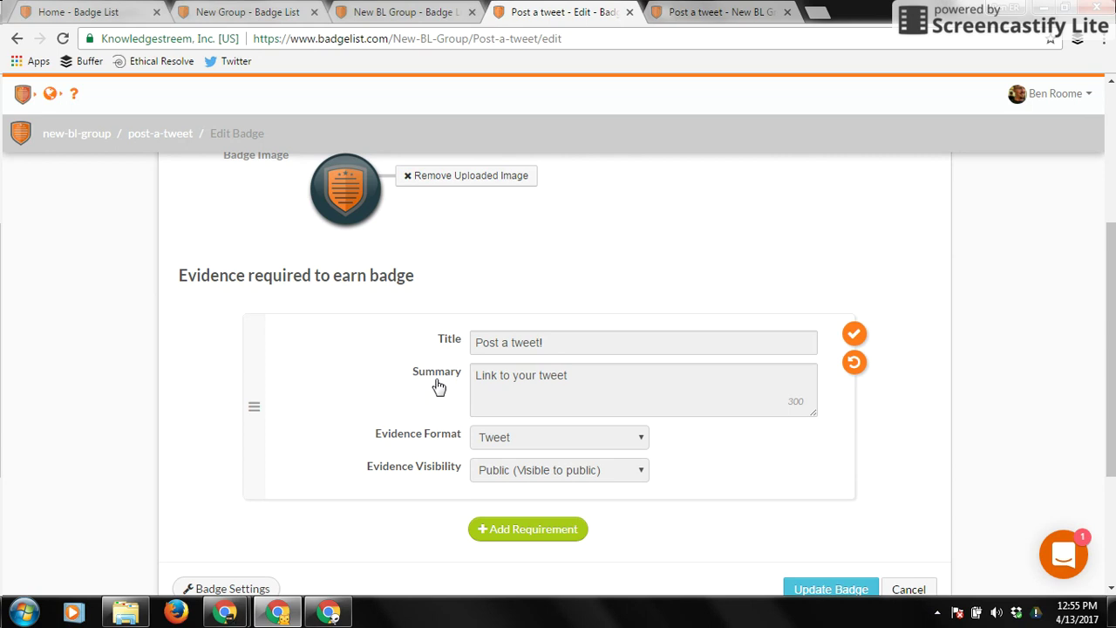
left_click(567, 447)
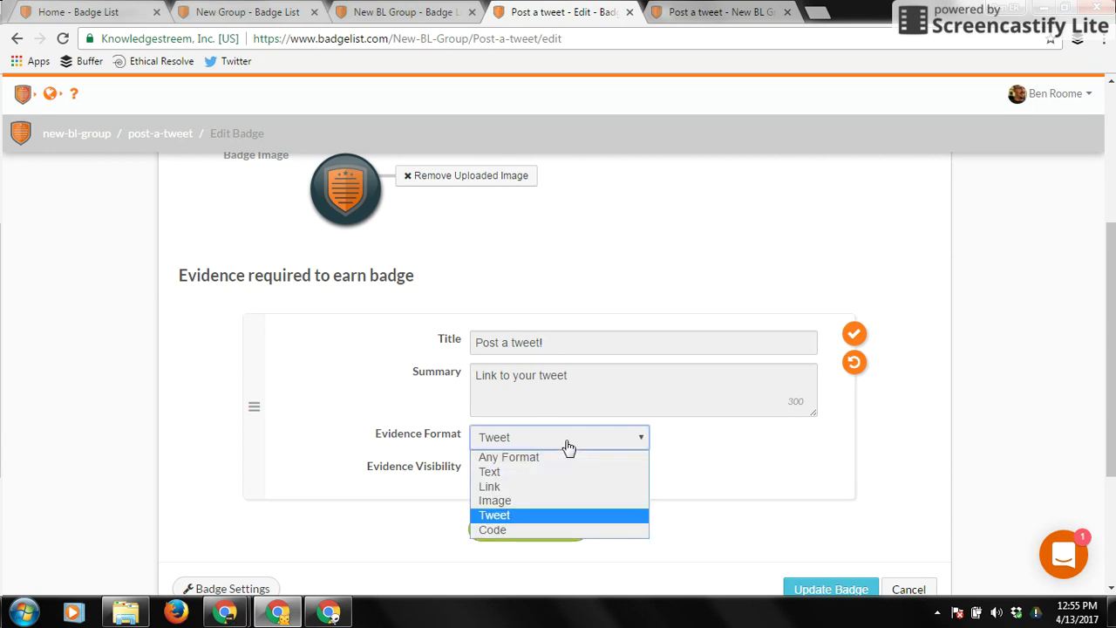
left_click(534, 517)
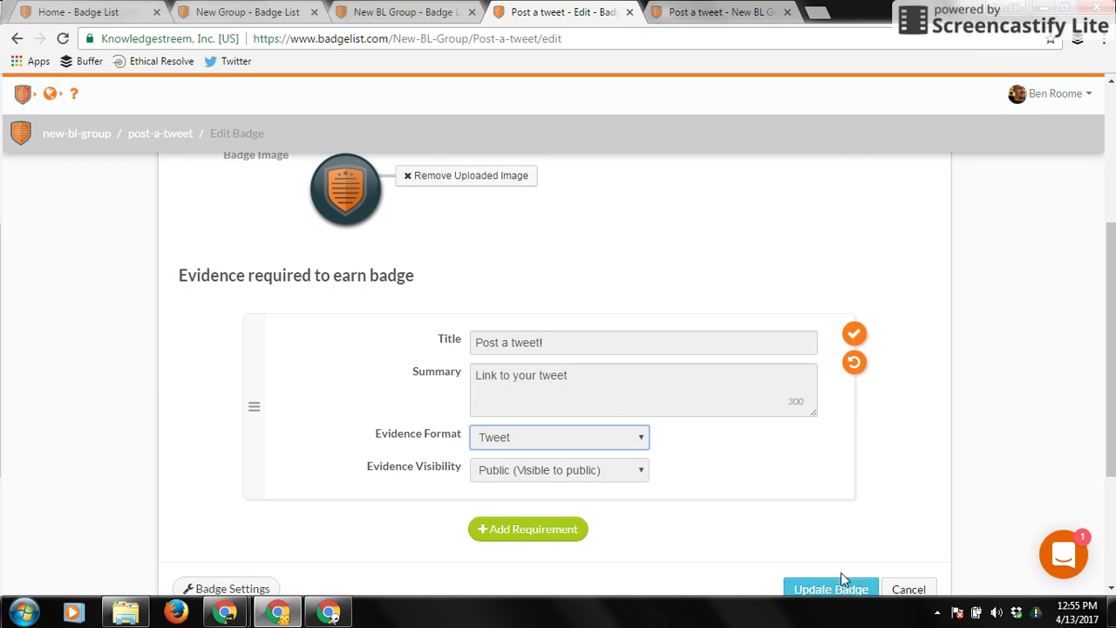
Go from the Post a tweet badge page to New BL Group and browse its badge listing
left_click(728, 11)
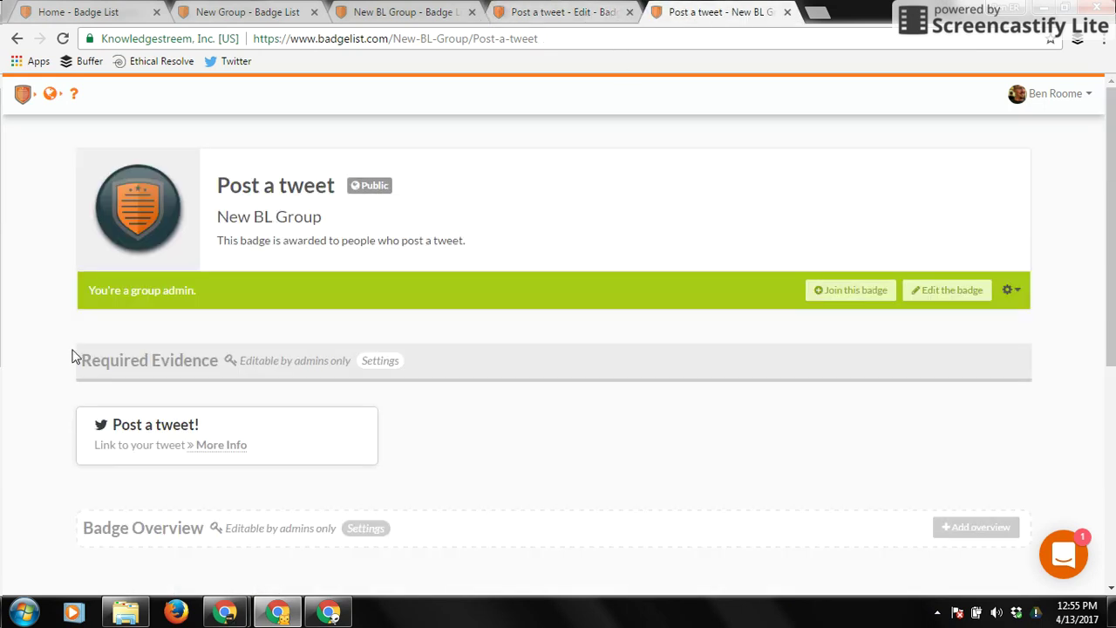
left_click(242, 222)
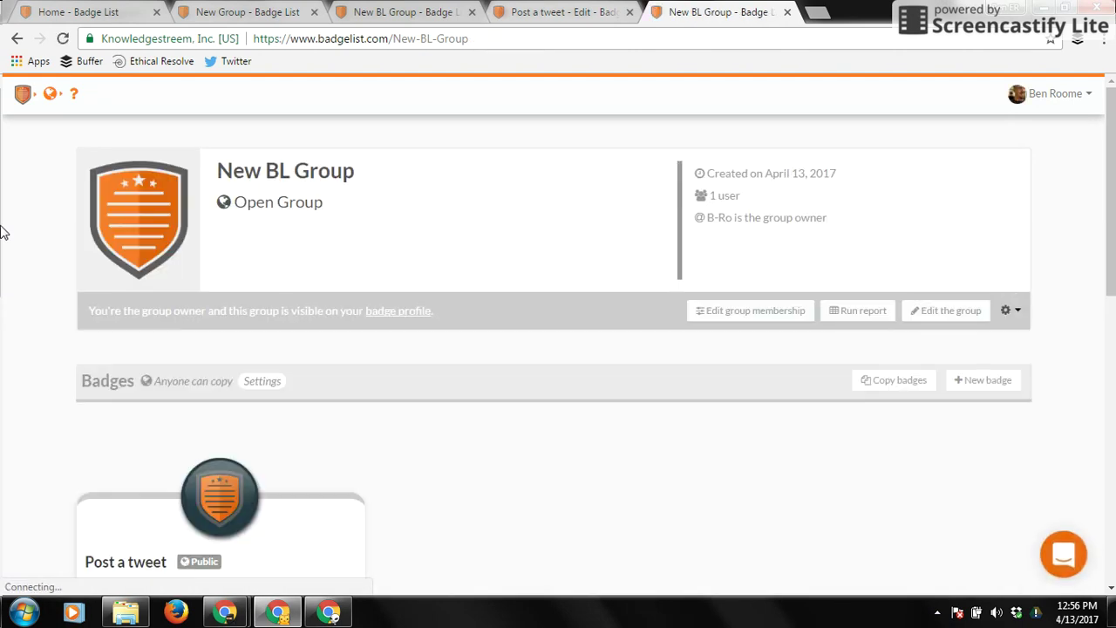
scroll(3, 293, "down", 1)
scroll(3, 293, "down", 3)
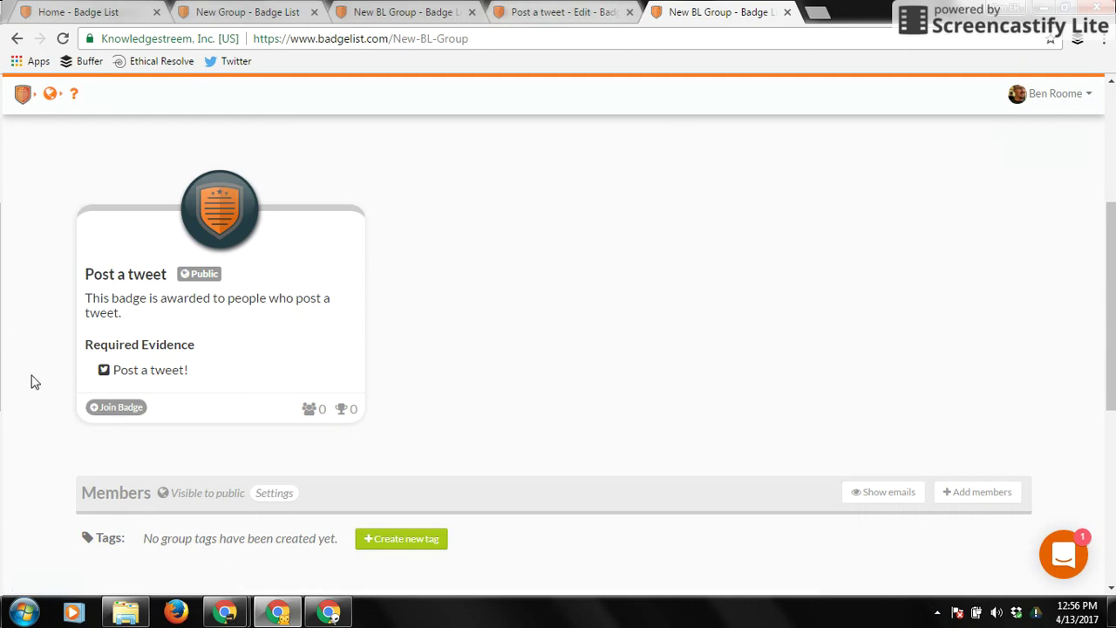
scroll(26, 366, "up", 4)
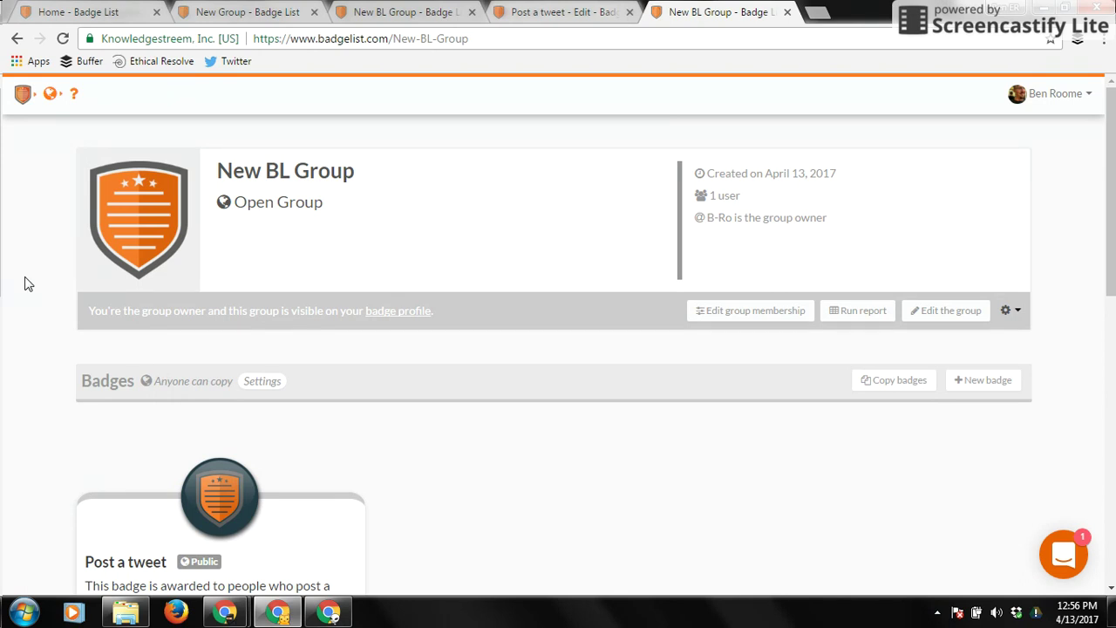
scroll(8, 294, "down", 3)
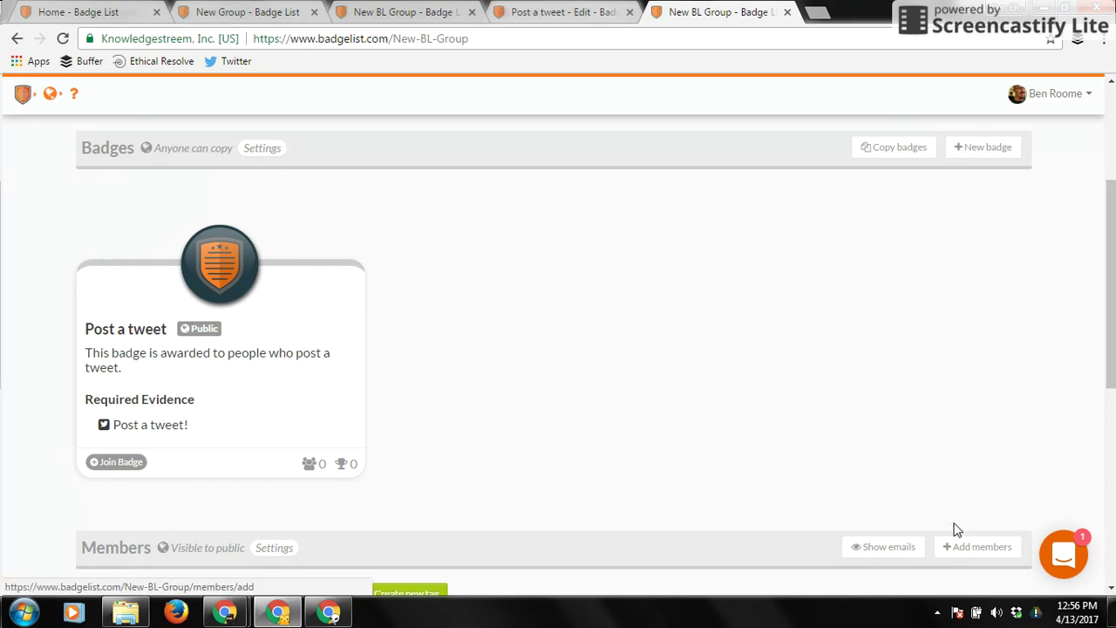
scroll(2, 340, "up", 3)
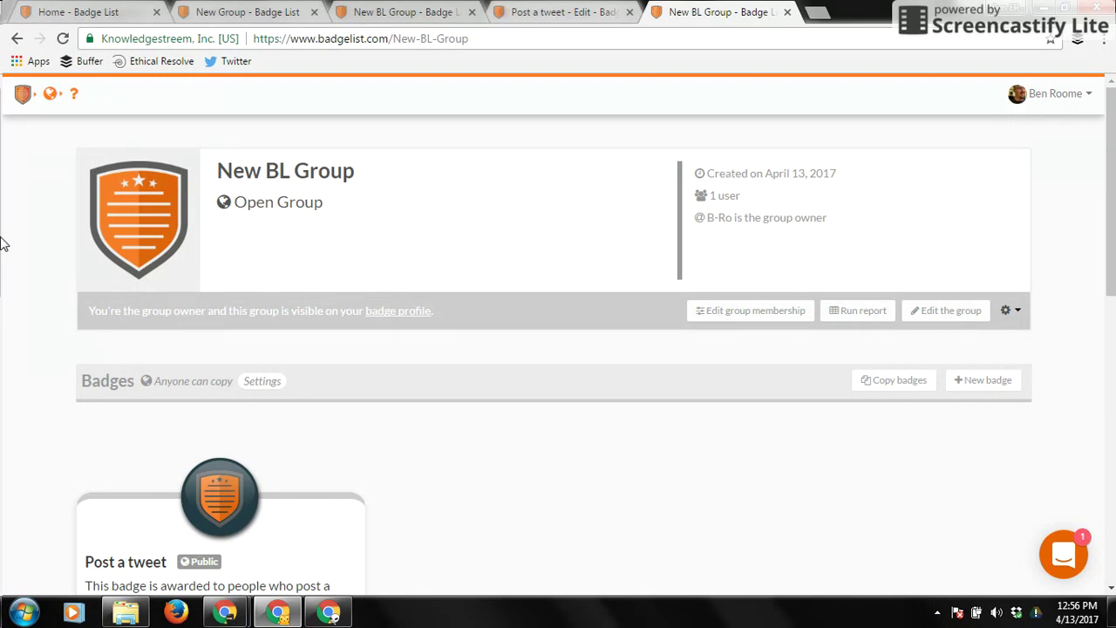
Select and copy the New BL Group page URL from the address bar
left_click(503, 38)
key("ctrl+a")
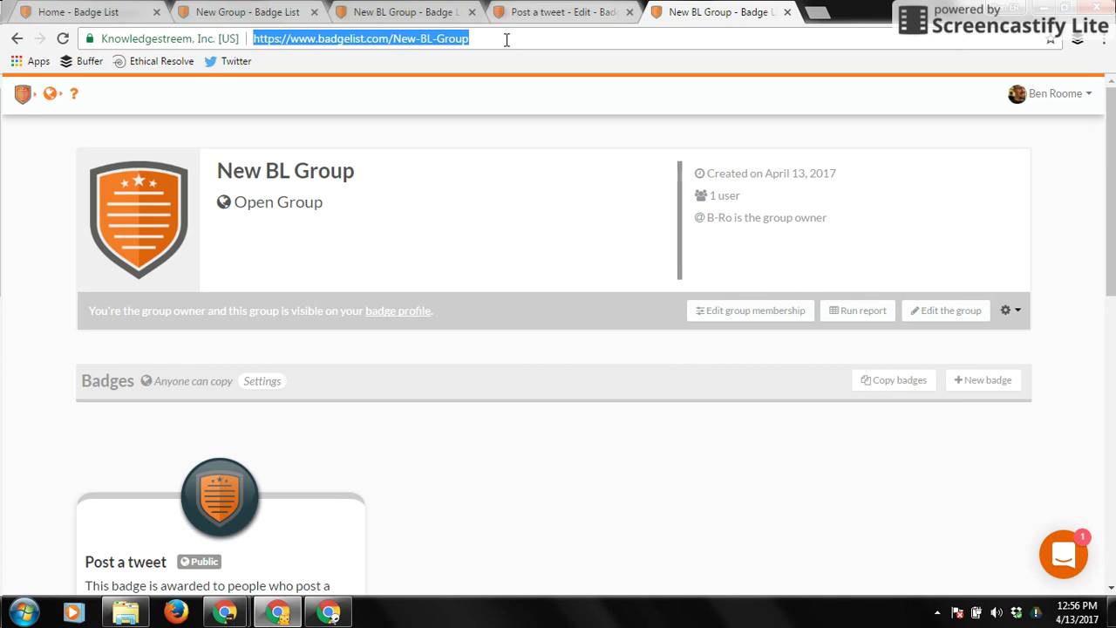
left_click(3, 209)
scroll(131, 270, "down", 4)
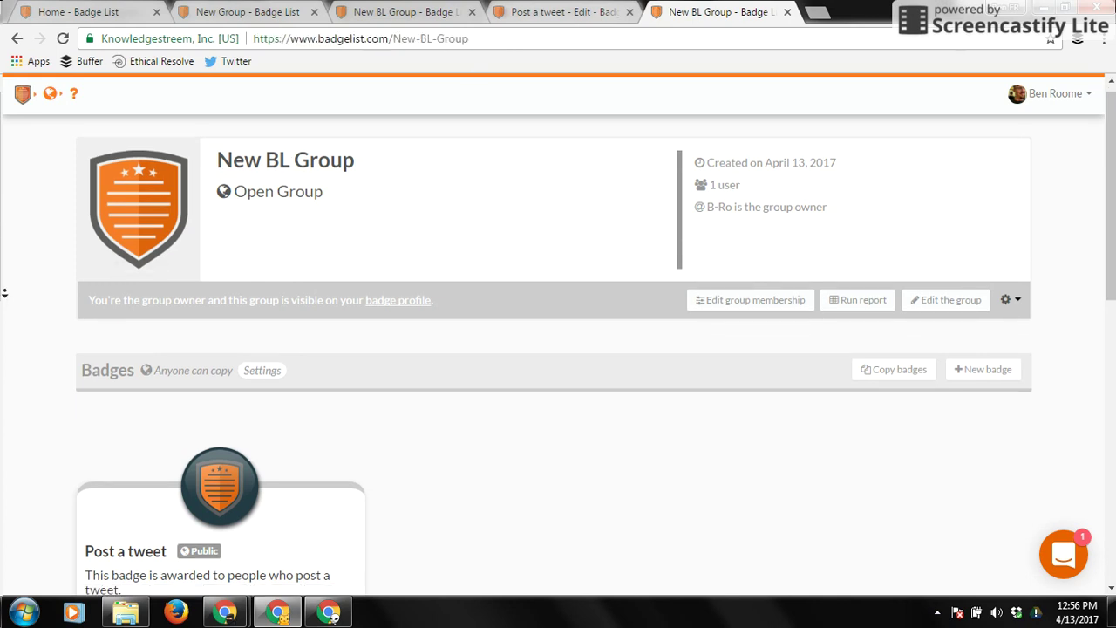
Open the 'Post a tweet' badge page and select its URL for copying
left_click(126, 260)
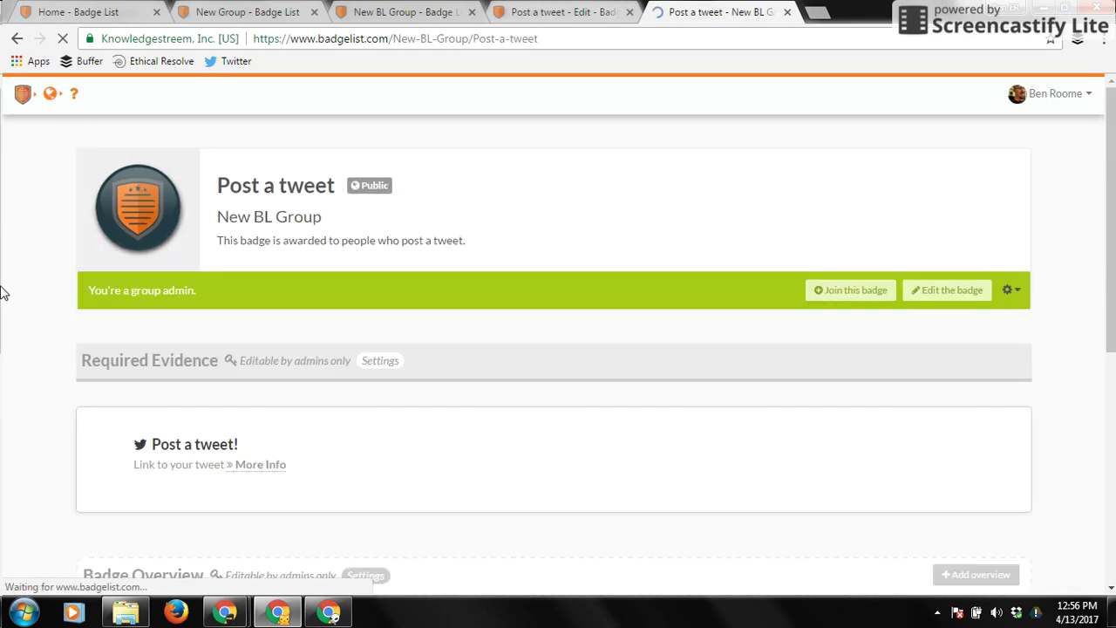
left_click(415, 40)
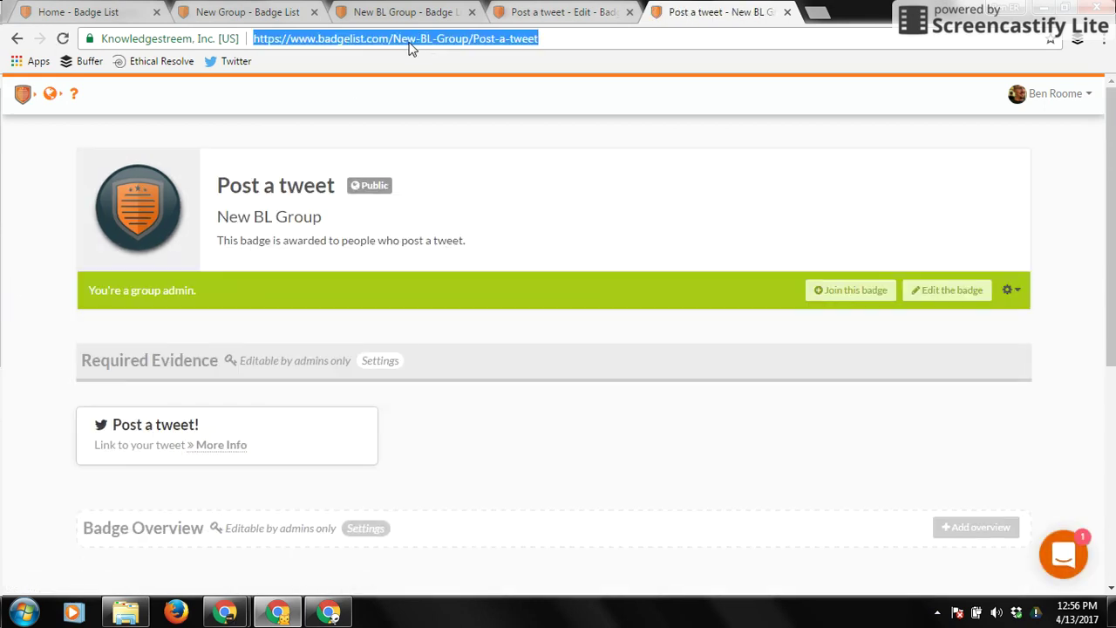